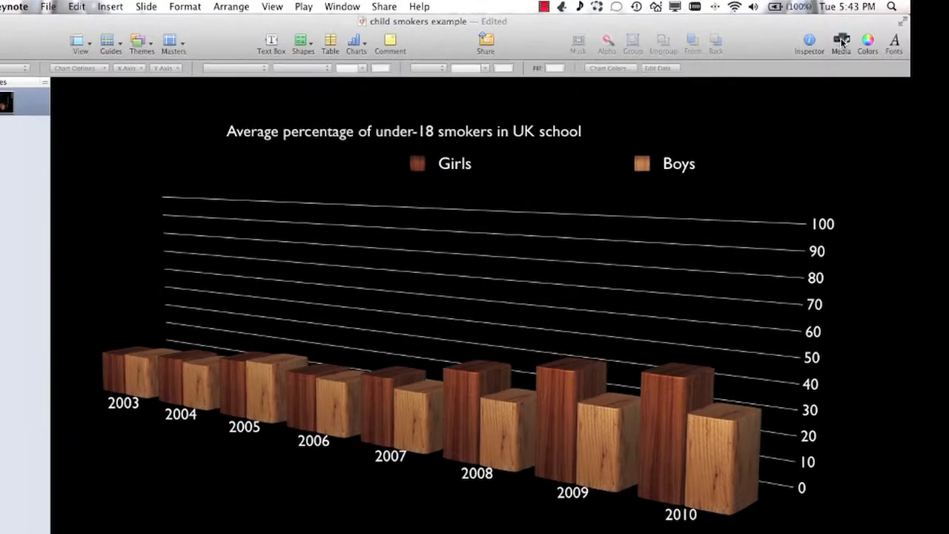
# - Insert the "smoking clip" movie from the iTunes Movies library onto the chart slide and close the media browser
pyautogui.click(840, 37)
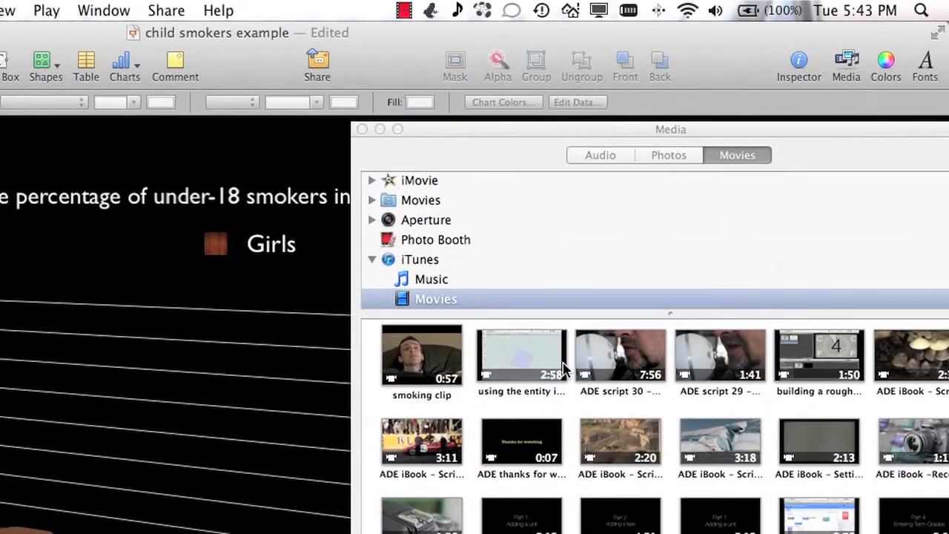
pyautogui.click(371, 259)
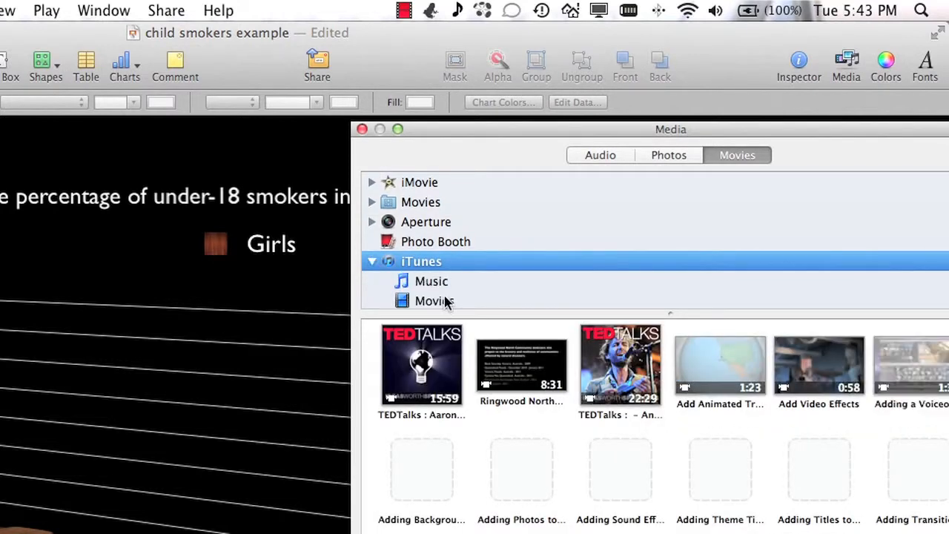
pyautogui.click(439, 301)
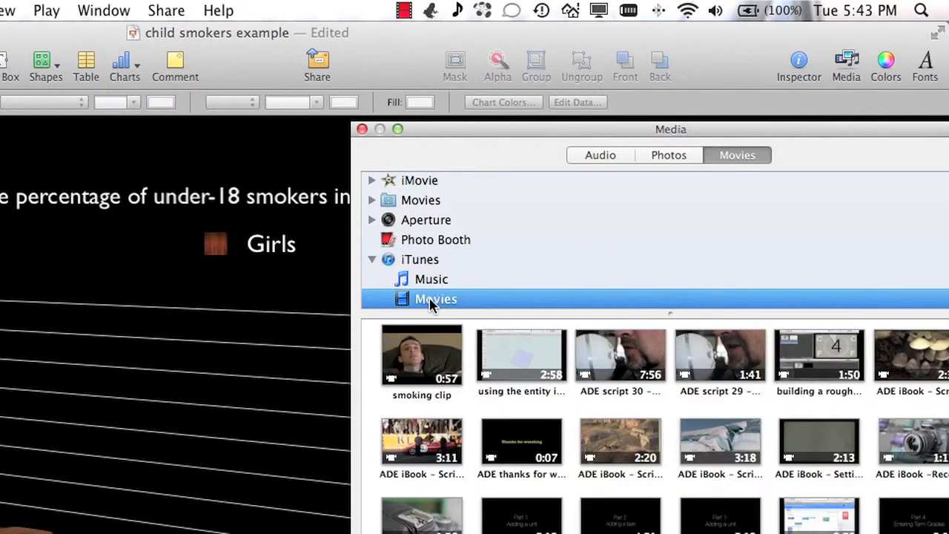
pyautogui.click(434, 357)
pyautogui.moveTo(356, 341); pyautogui.dragTo(192, 304)
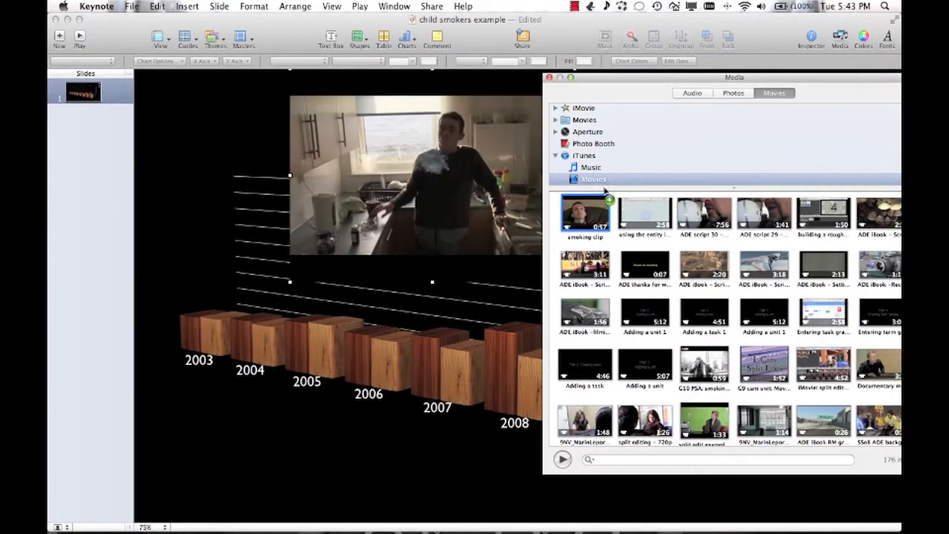
pyautogui.click(549, 78)
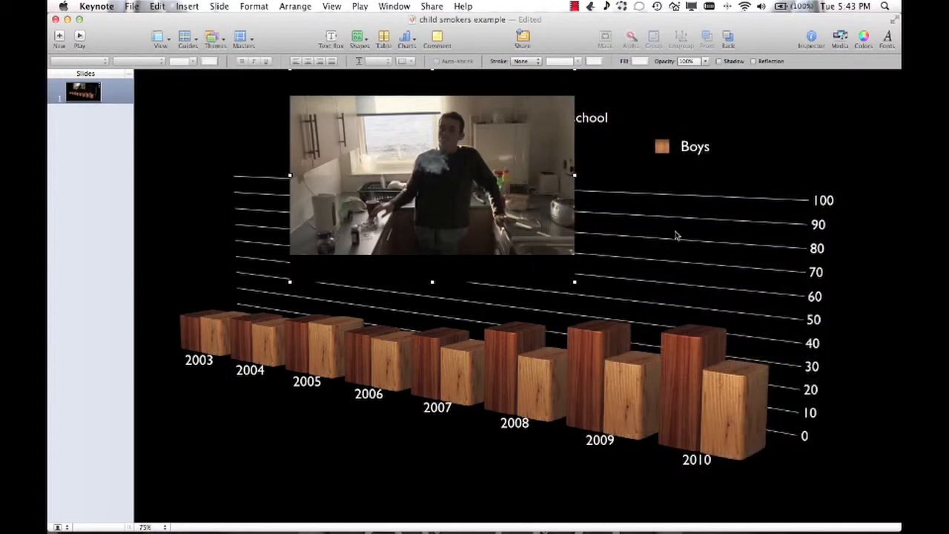
# - Move the smoking clip to the slide's upper-left corner and fit the slide in the window
pyautogui.moveTo(496, 221); pyautogui.dragTo(350, 192)
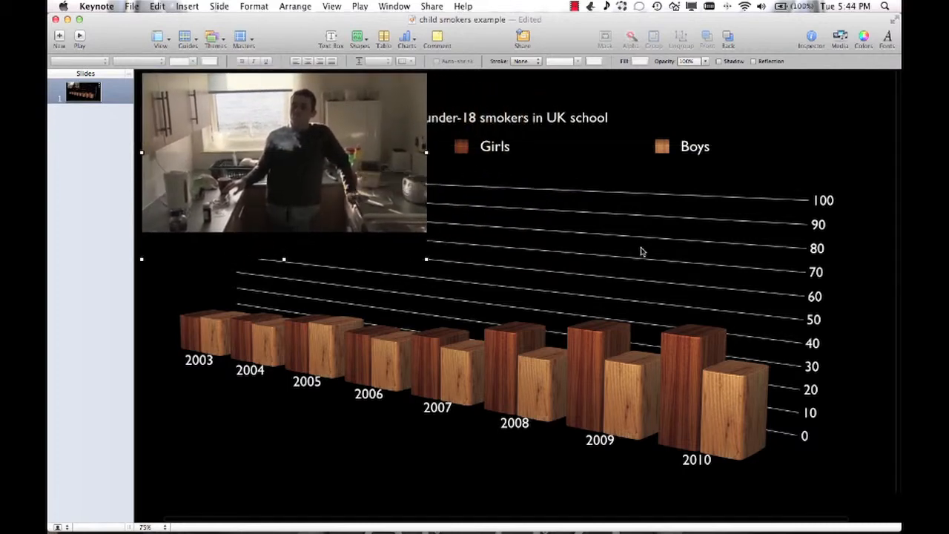
pyautogui.scroll(-2, 642, 252)
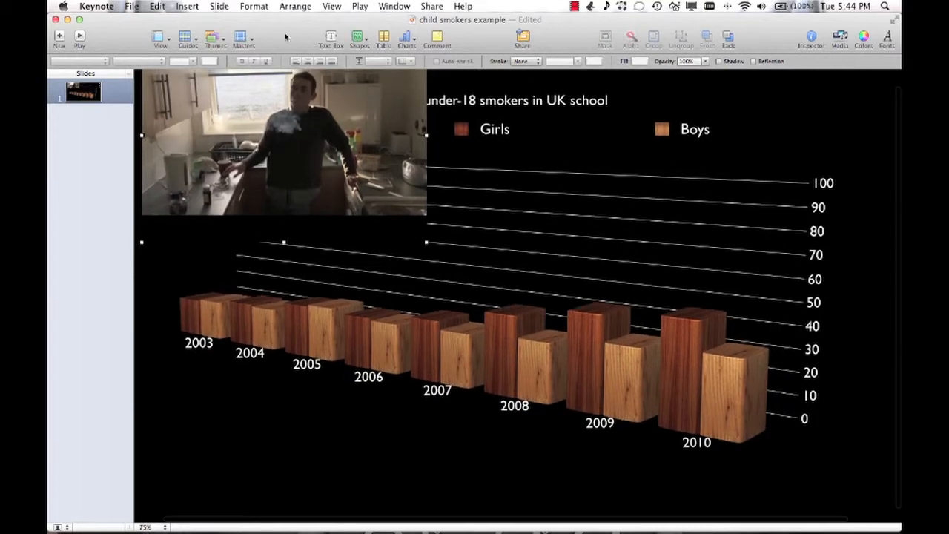
pyautogui.click(332, 7)
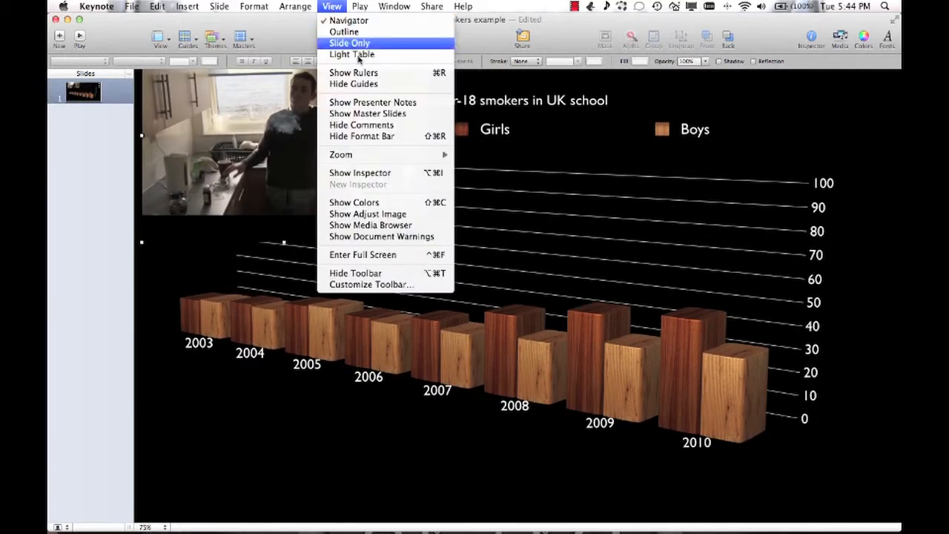
pyautogui.moveTo(376, 154)
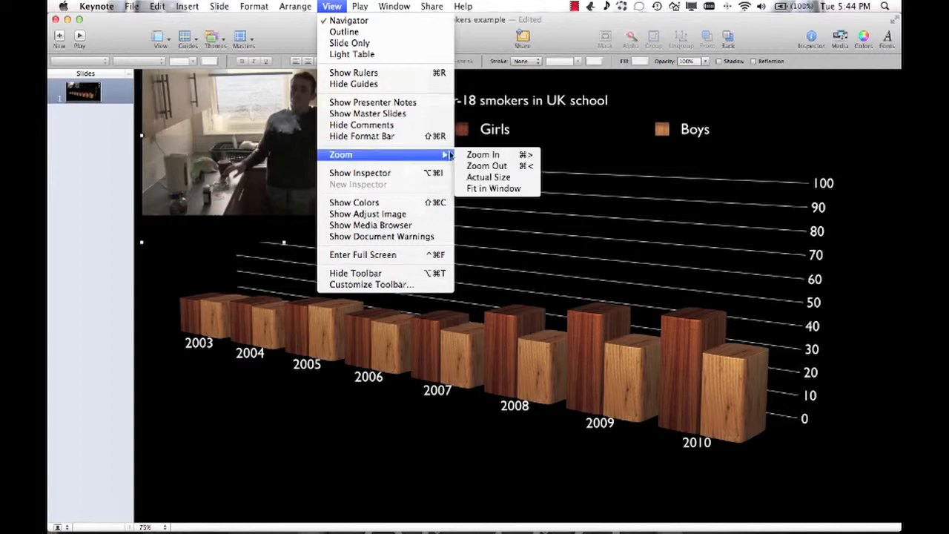
pyautogui.click(502, 190)
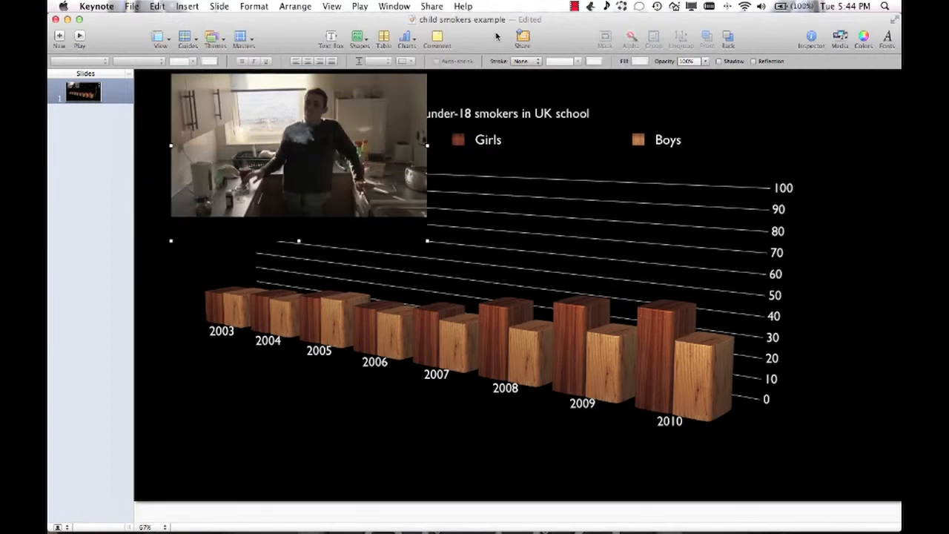
# - Enlarge the smoking clip to fill the whole slide and send it to the back, behind the chart
pyautogui.moveTo(349, 144); pyautogui.dragTo(311, 138)
pyautogui.moveTo(373, 236); pyautogui.dragTo(807, 389)
pyautogui.moveTo(825, 263); pyautogui.dragTo(860, 267)
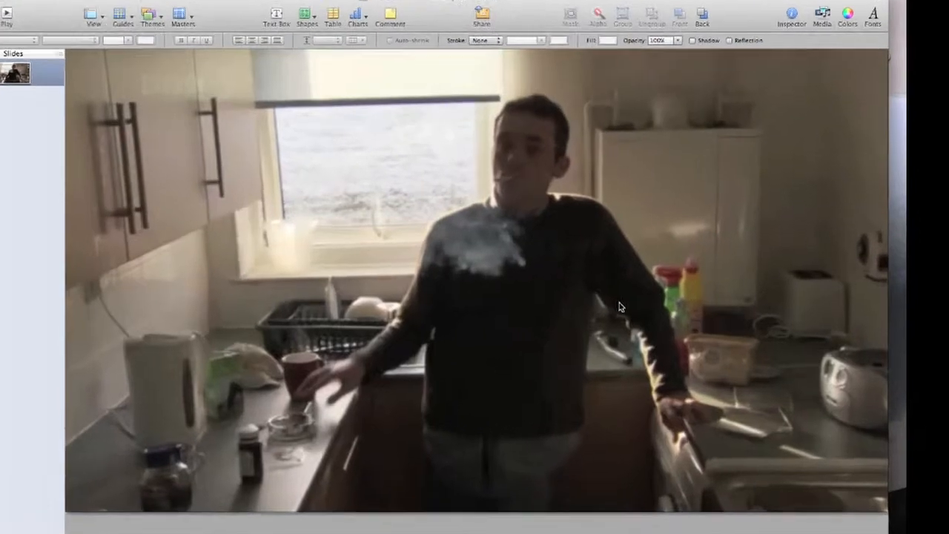
pyautogui.rightClick(630, 308)
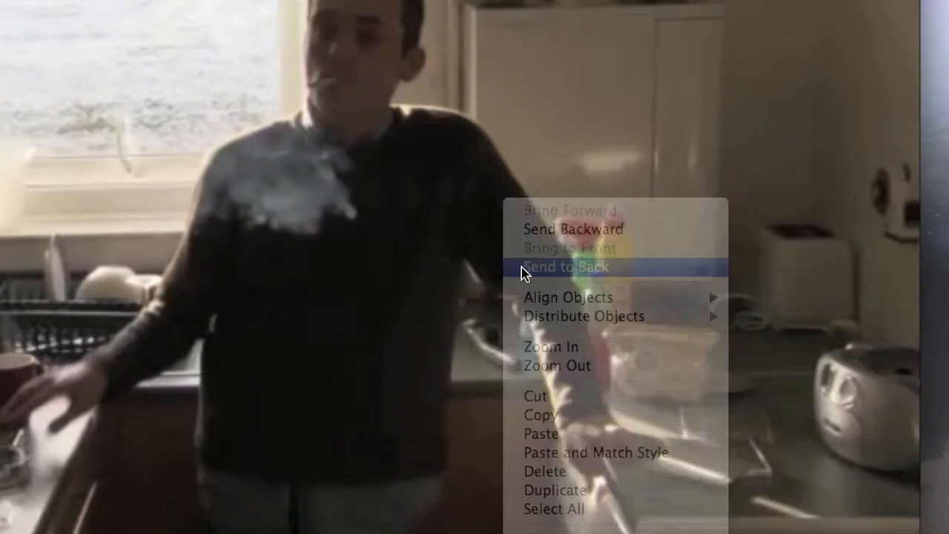
pyautogui.click(522, 268)
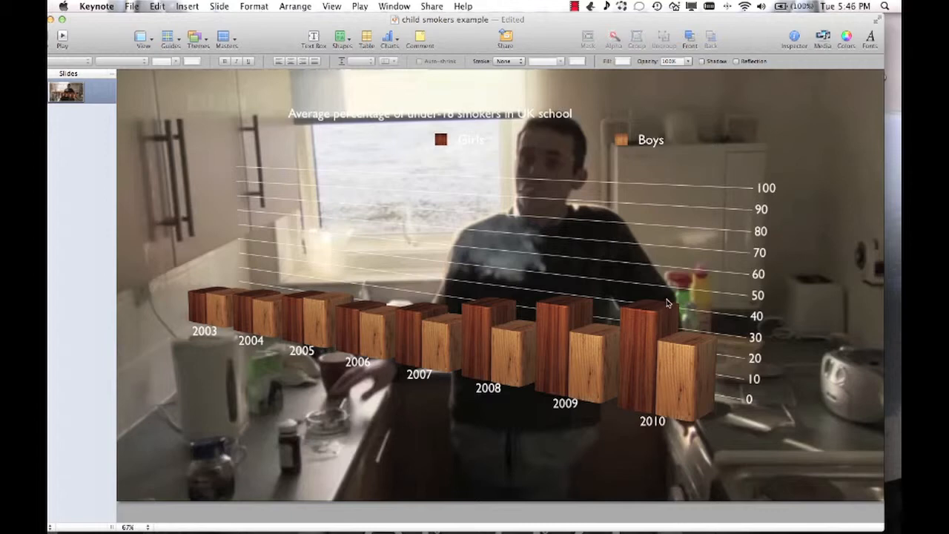
# - Add a square shape to the slide and place it above the 2007 and 2008 bars
pyautogui.click(341, 38)
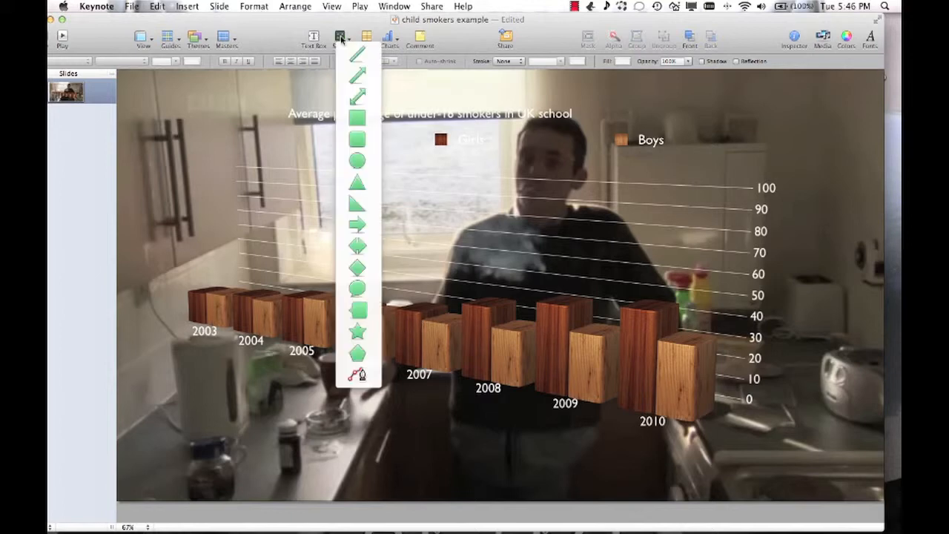
pyautogui.click(351, 118)
pyautogui.moveTo(497, 286); pyautogui.dragTo(456, 237)
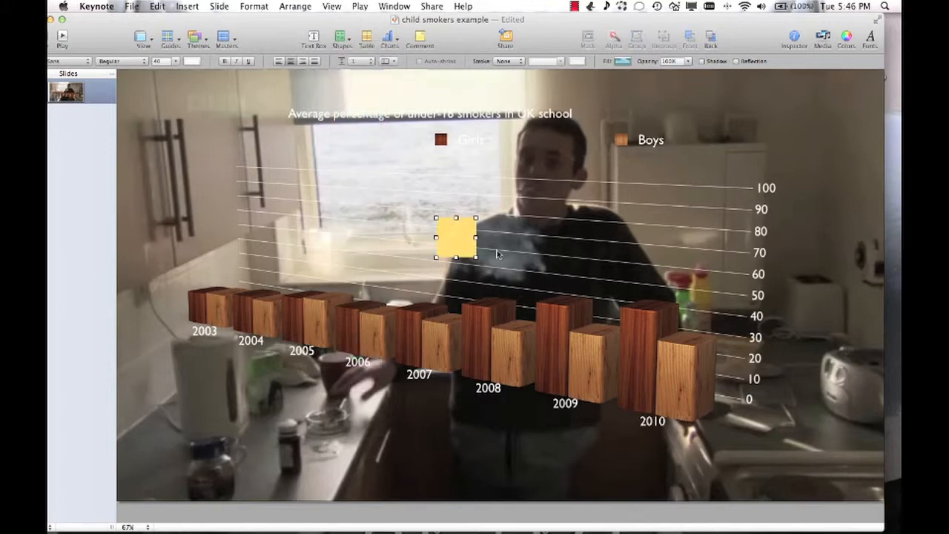
# - Change the square's image fill to a colour fill in Silver and close the colour picker
pyautogui.click(794, 38)
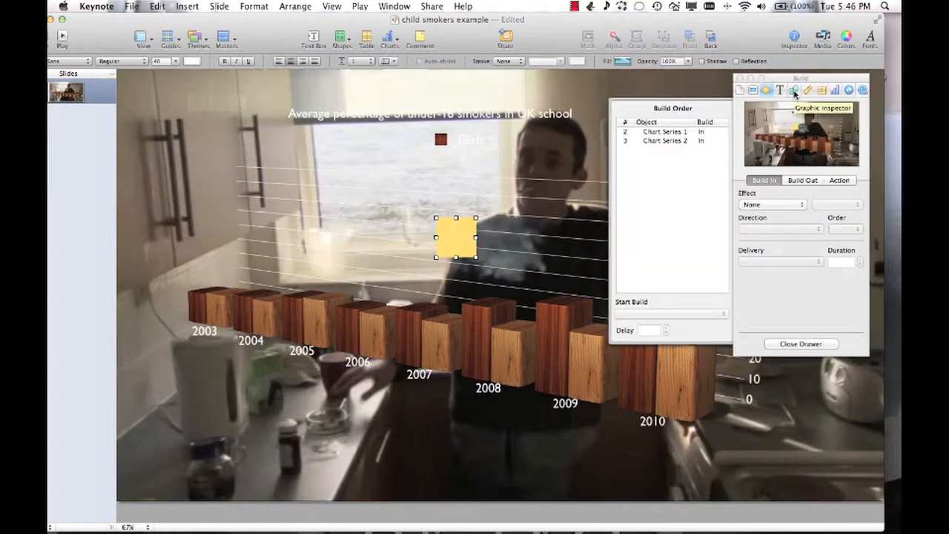
pyautogui.click(794, 92)
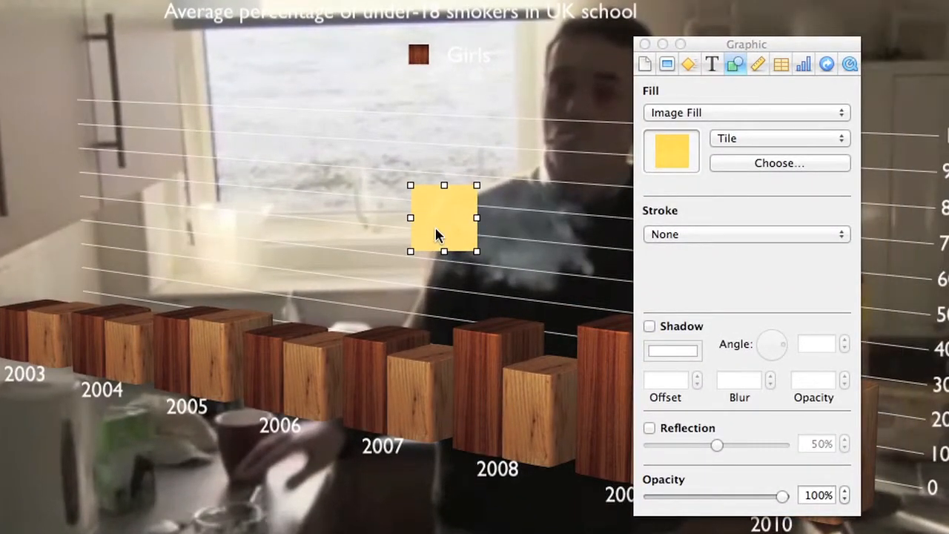
pyautogui.click(724, 111)
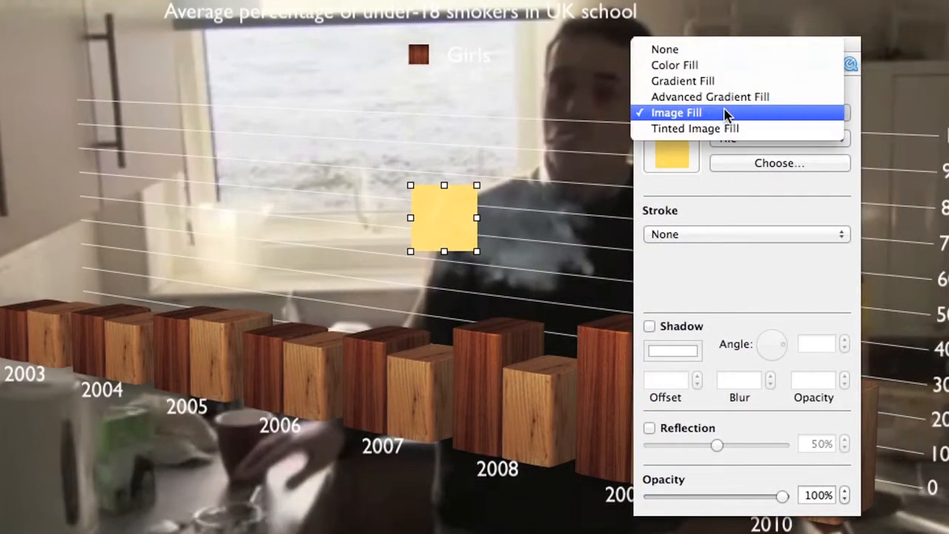
pyautogui.click(710, 70)
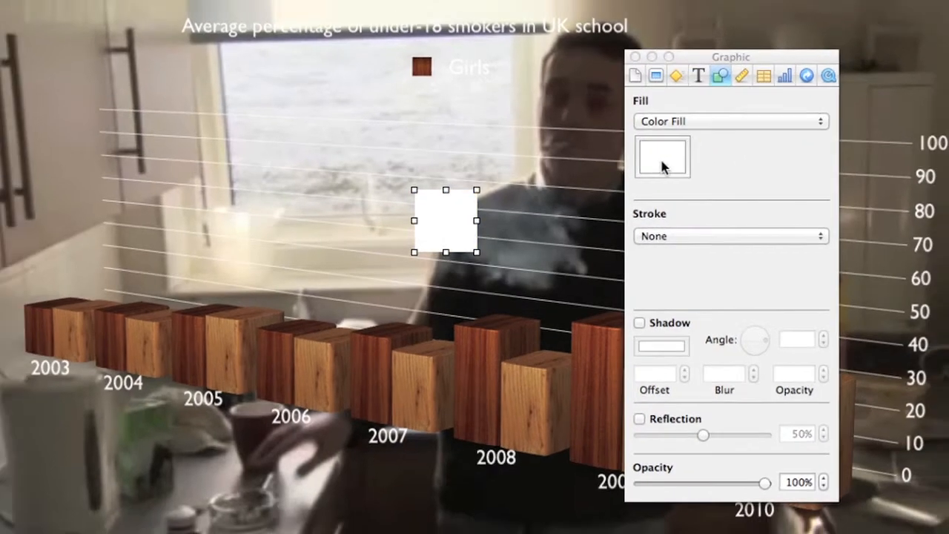
pyautogui.click(665, 159)
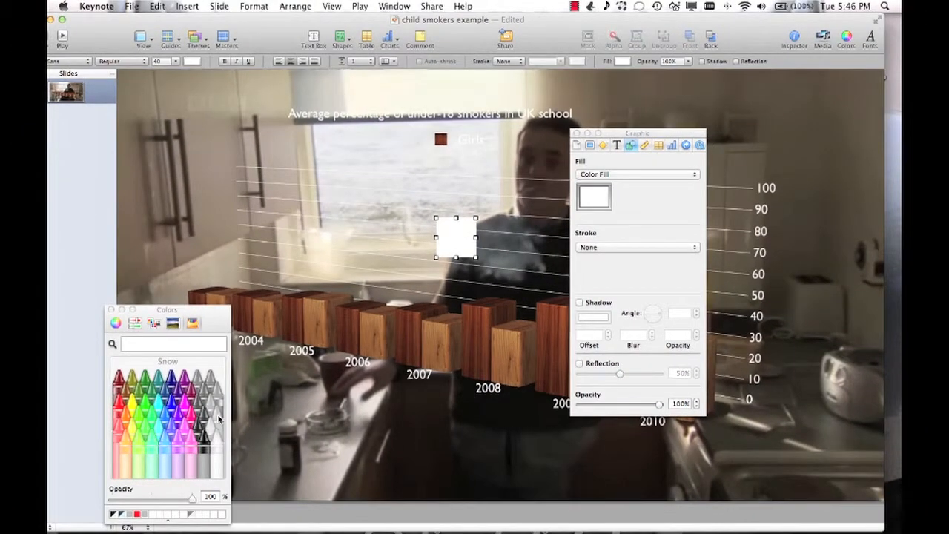
pyautogui.click(219, 419)
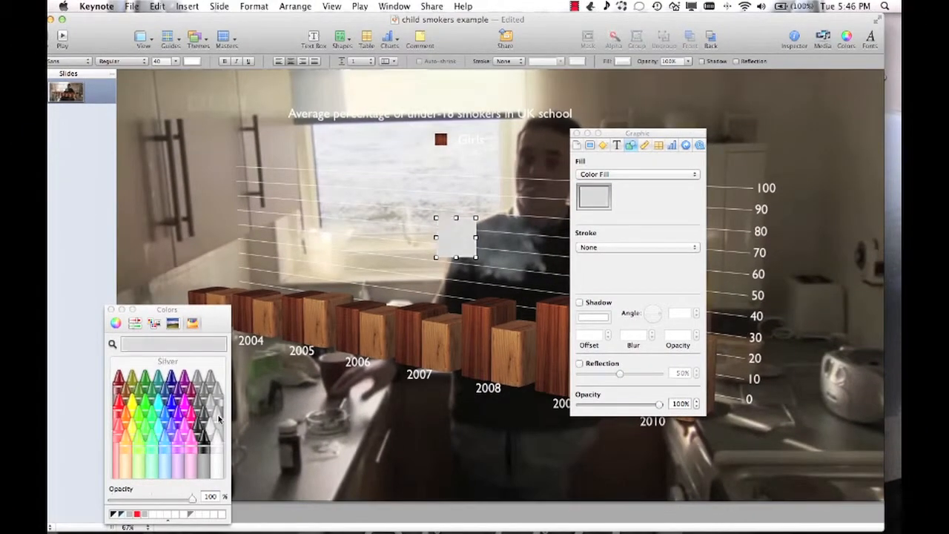
pyautogui.click(111, 310)
# - Move the square to the slide's left edge and enlarge it into a full-width band of about 1922 by 886 px
pyautogui.moveTo(634, 132); pyautogui.dragTo(800, 120)
pyautogui.moveTo(460, 243); pyautogui.dragTo(141, 130)
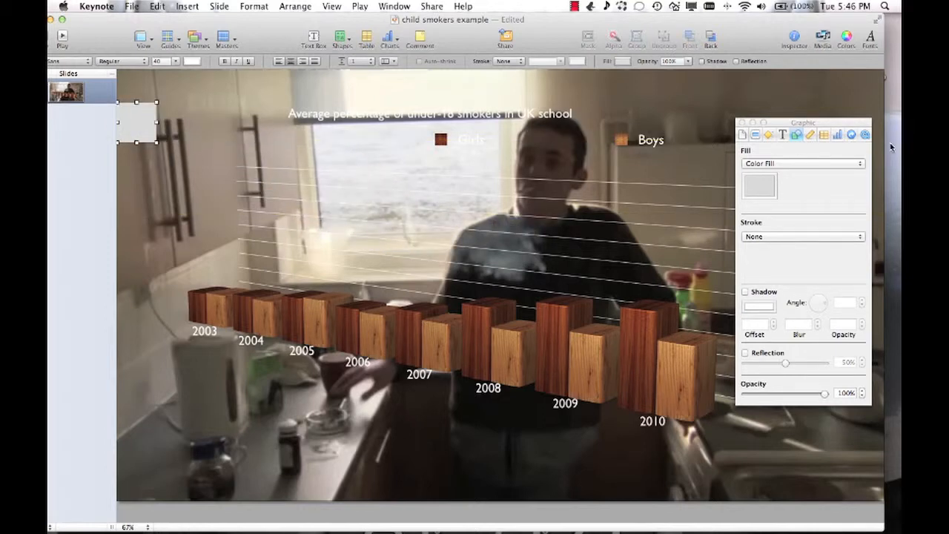
pyautogui.moveTo(835, 130); pyautogui.dragTo(631, 152)
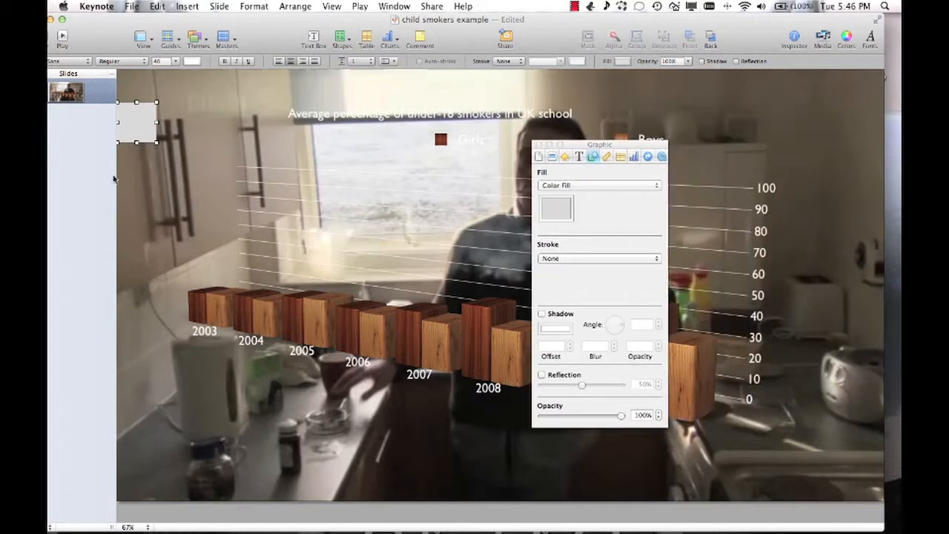
pyautogui.moveTo(155, 146); pyautogui.dragTo(885, 457)
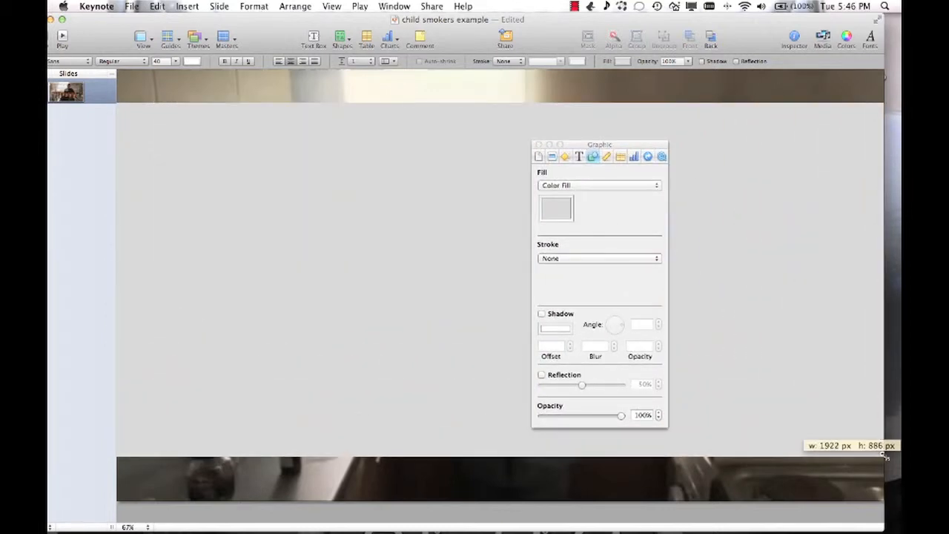
pyautogui.moveTo(885, 457); pyautogui.dragTo(885, 456)
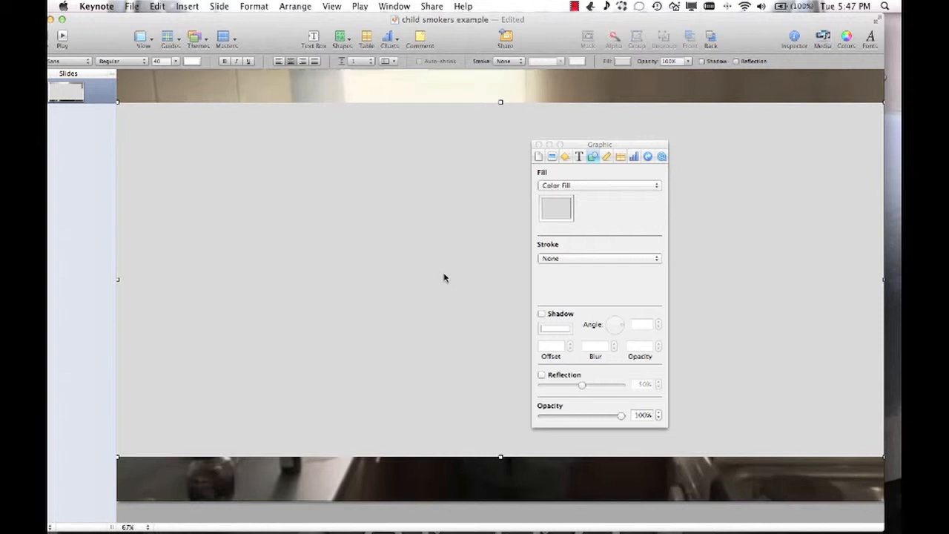
# - Send the grey rectangle to the back, then the movie, so the rectangle lies between the movie and the chart
pyautogui.rightClick(452, 280)
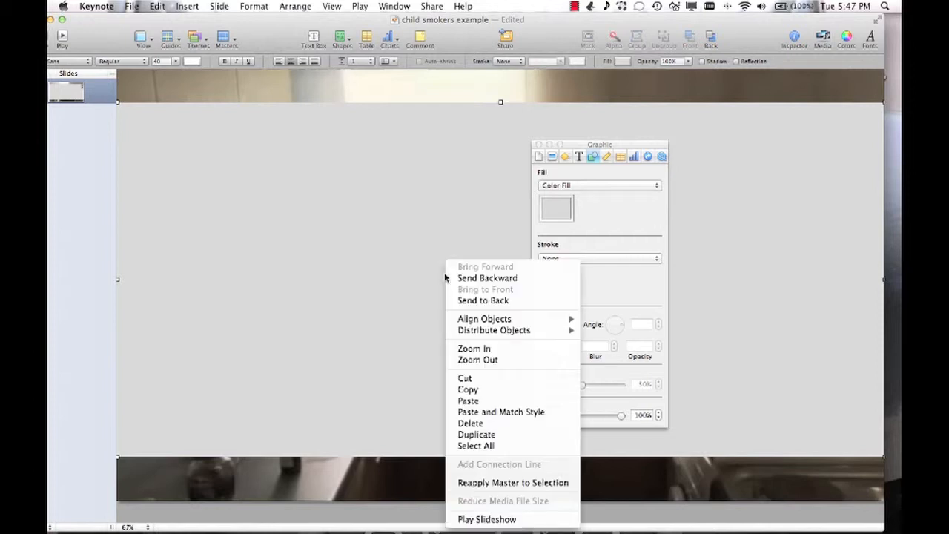
pyautogui.click(470, 301)
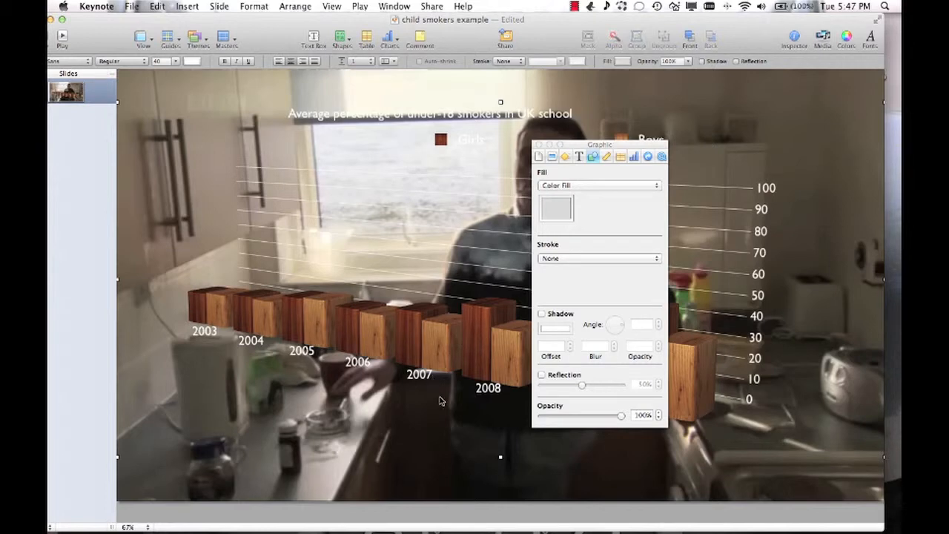
pyautogui.click(374, 488)
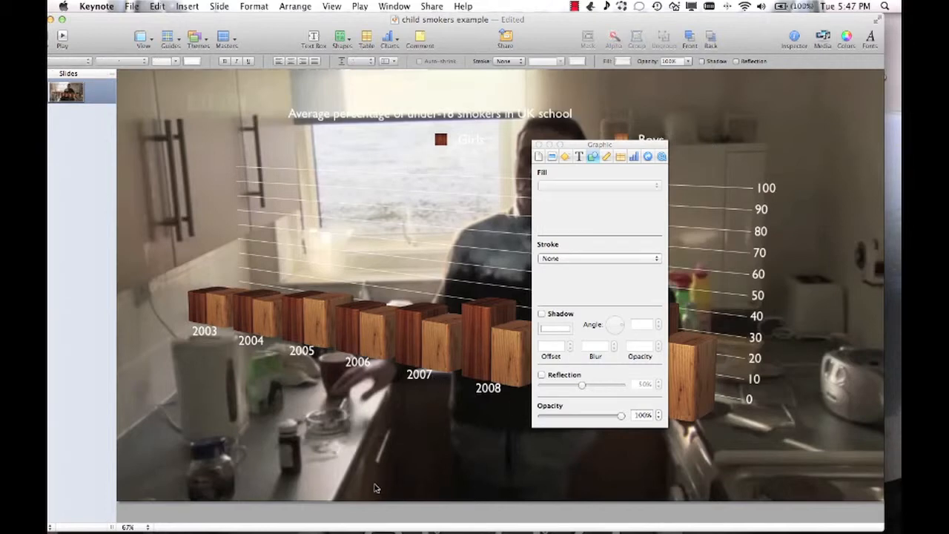
pyautogui.rightClick(329, 487)
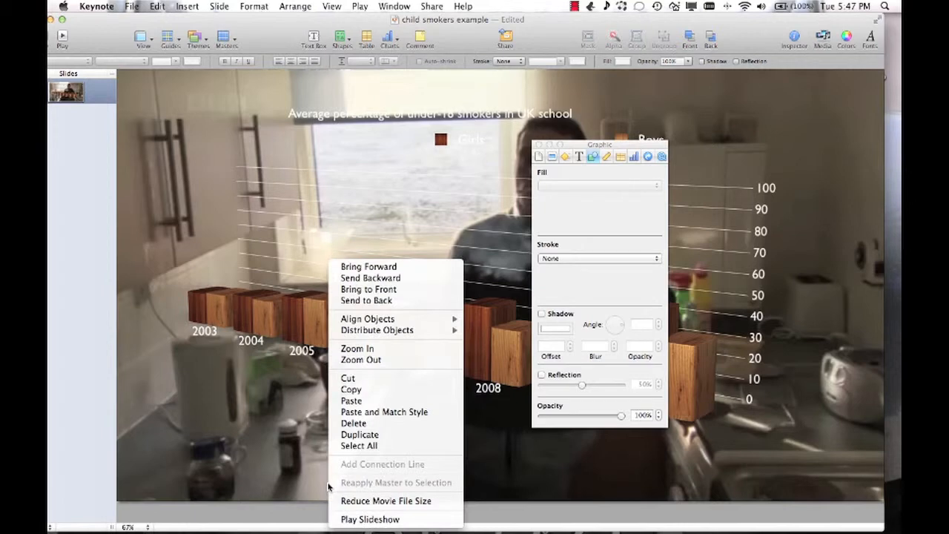
pyautogui.click(393, 300)
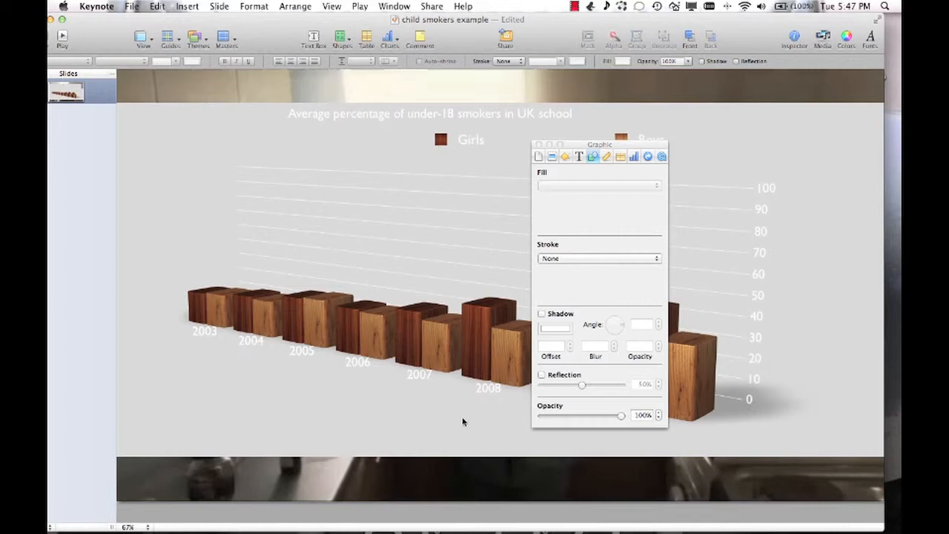
# - Set the grey rectangle's opacity to 60% and move the inspector clear of the chart
pyautogui.click(382, 403)
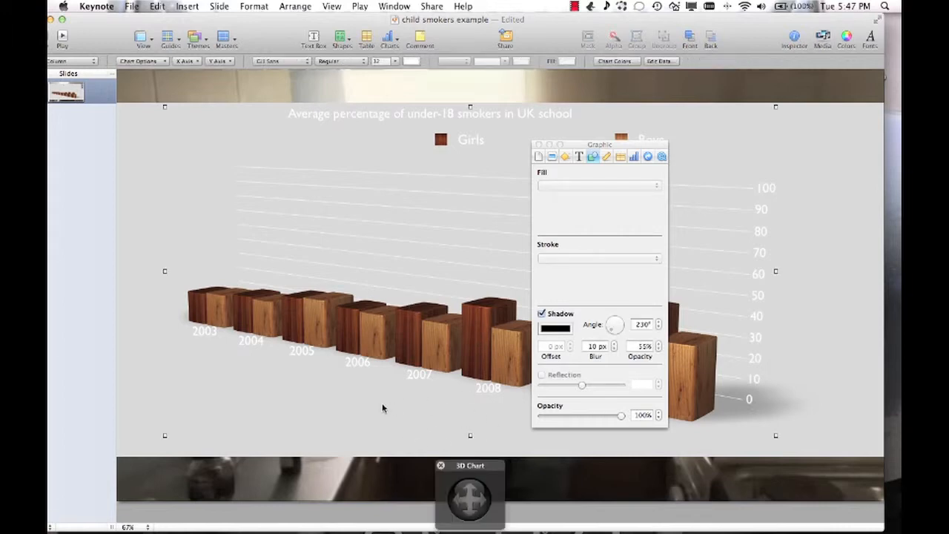
pyautogui.click(145, 415)
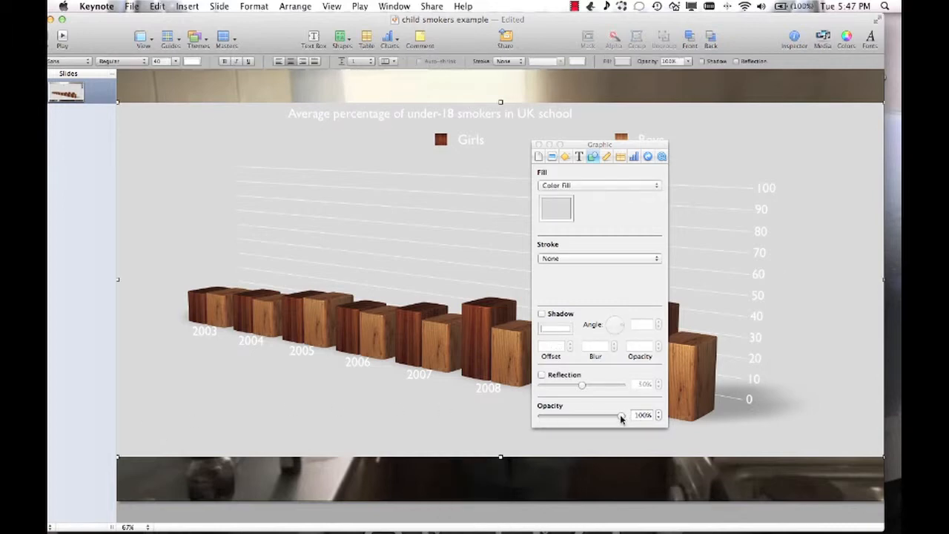
pyautogui.moveTo(621, 419); pyautogui.dragTo(588, 419)
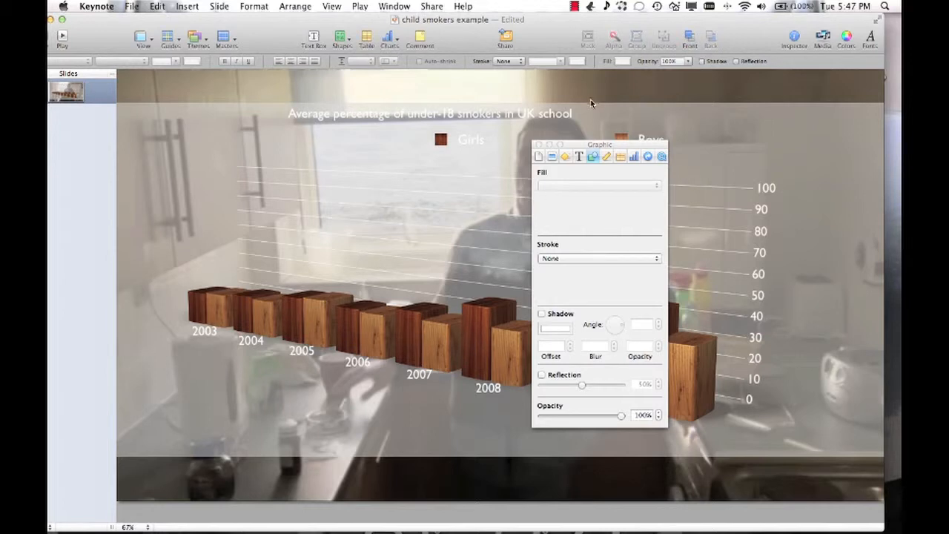
pyautogui.moveTo(592, 148); pyautogui.dragTo(766, 133)
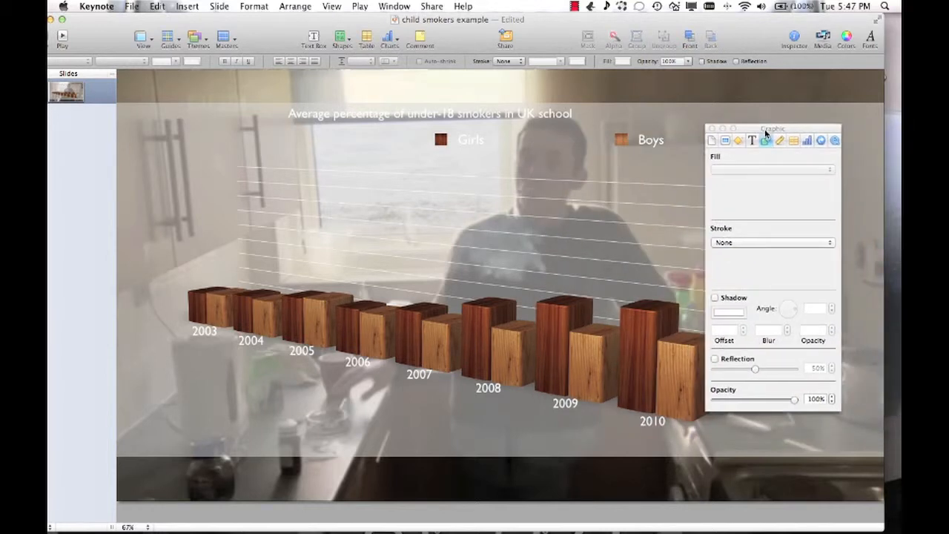
pyautogui.click(154, 136)
pyautogui.moveTo(757, 403); pyautogui.dragTo(764, 402)
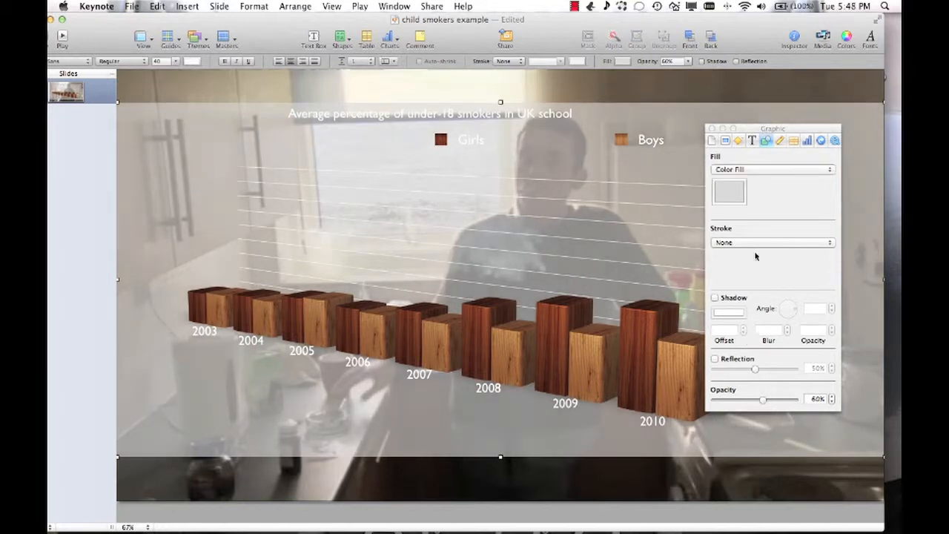
# - Select the background movie and turn its volume down to nearly the minimum, keeping the inspector clear of the chart
pyautogui.moveTo(748, 131); pyautogui.dragTo(769, 136)
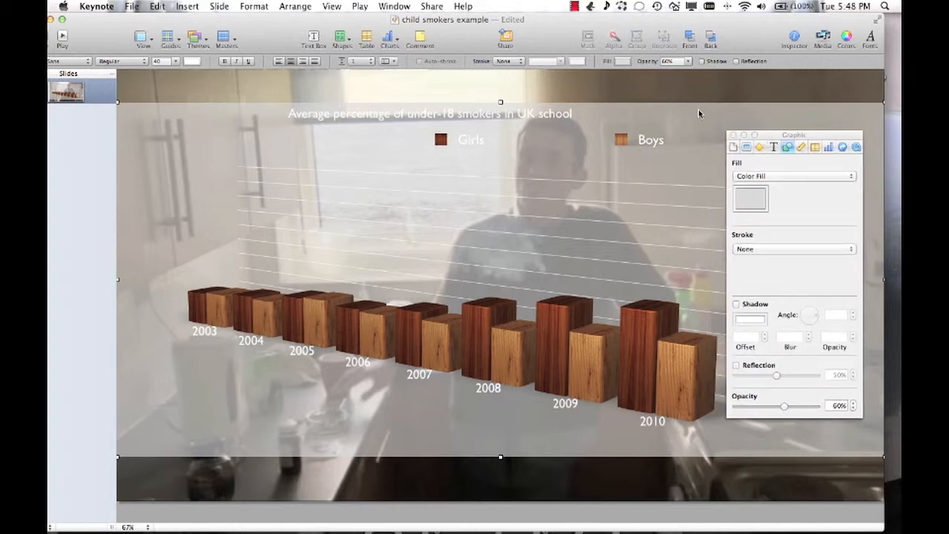
pyautogui.click(557, 252)
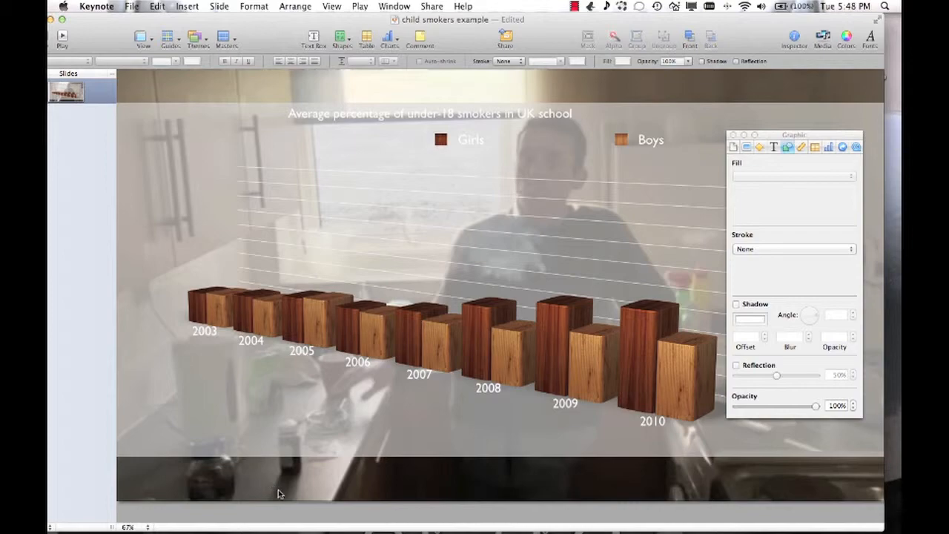
pyautogui.click(856, 147)
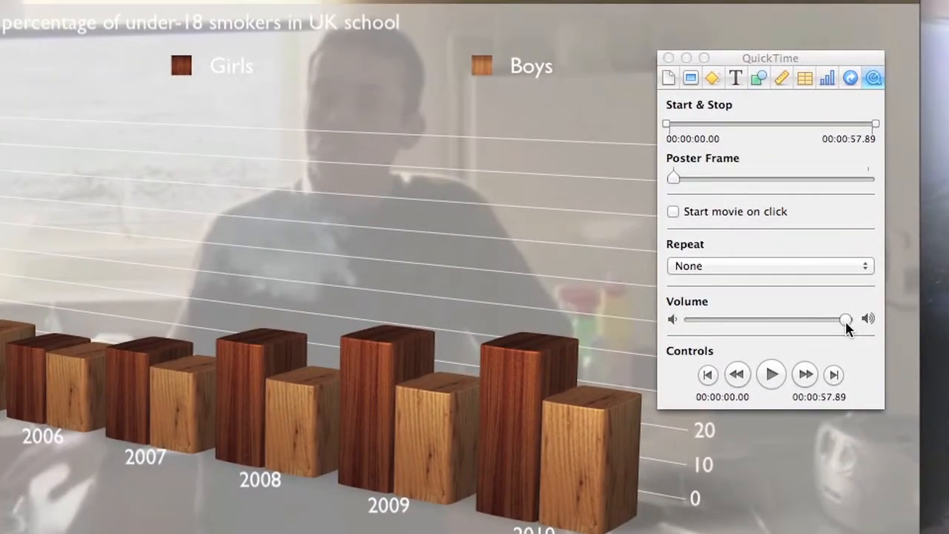
pyautogui.moveTo(846, 318); pyautogui.dragTo(695, 318)
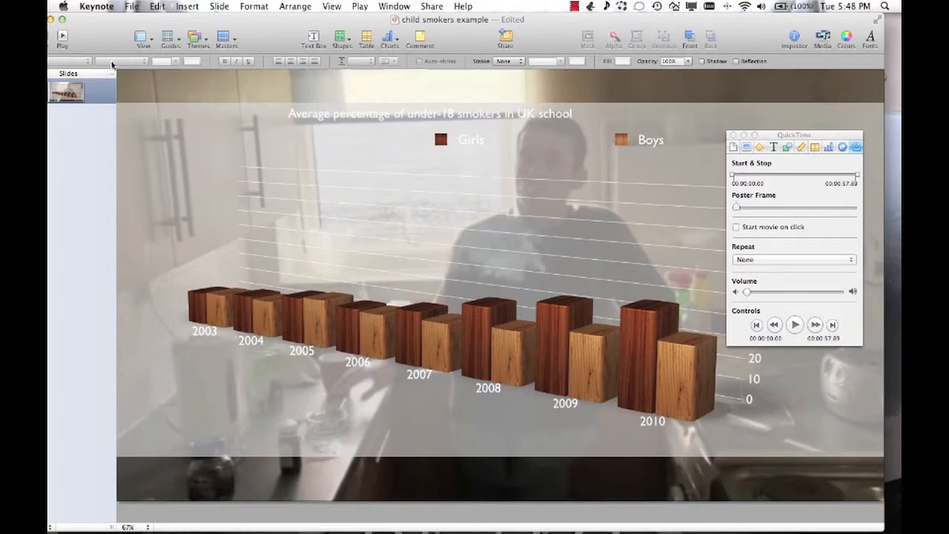
# - Bring the whole document window into view and play the slideshow to preview the chart over the video
pyautogui.moveTo(91, 39); pyautogui.dragTo(109, 31)
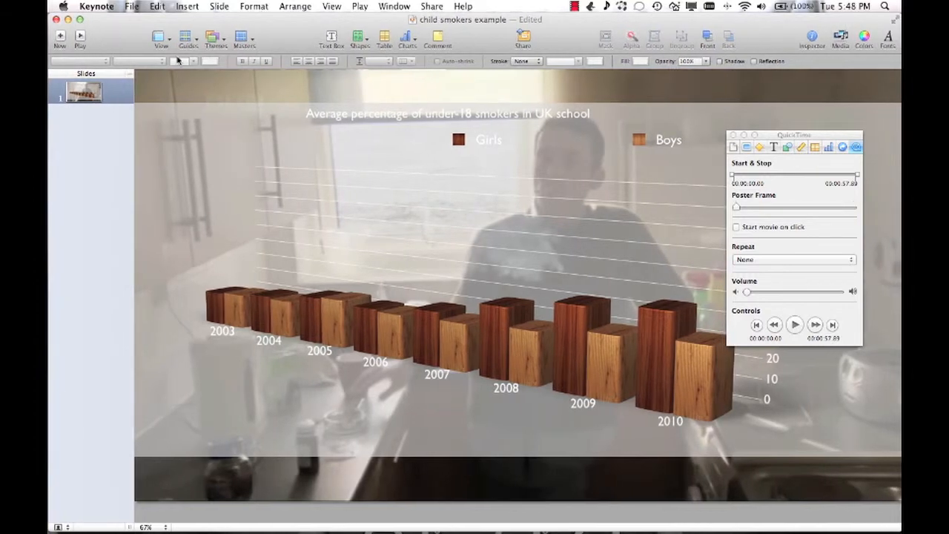
pyautogui.click(80, 36)
# - Export the slideshow as a Full Quality, Large QuickTime movie with manual advance, saved as child smokers example.mov in the Keynote Graphics folder
pyautogui.click(132, 7)
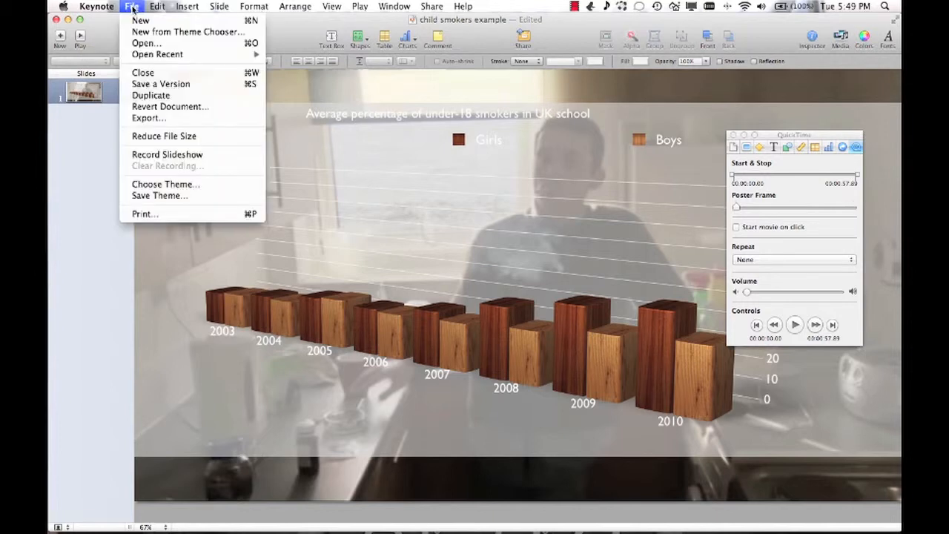
pyautogui.click(148, 118)
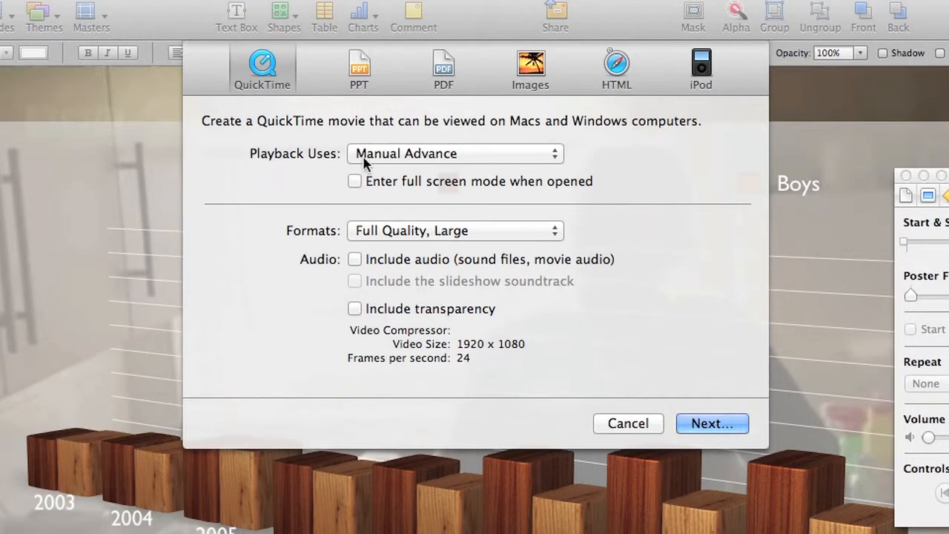
pyautogui.click(392, 235)
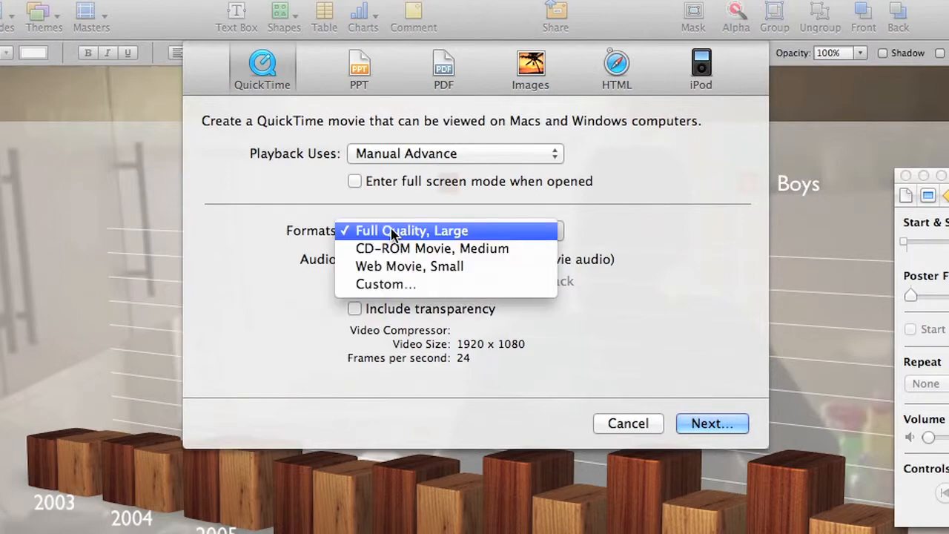
pyautogui.click(393, 231)
pyautogui.click(713, 423)
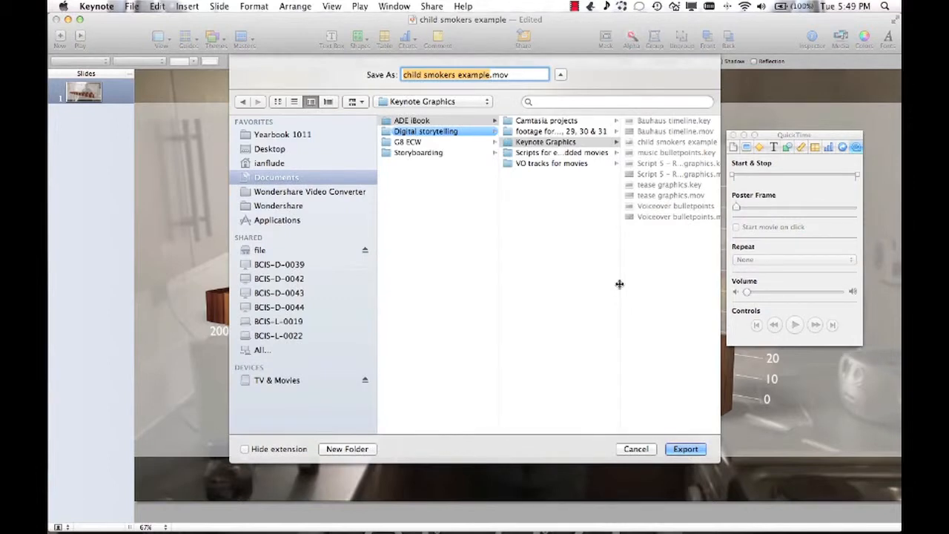
pyautogui.click(534, 258)
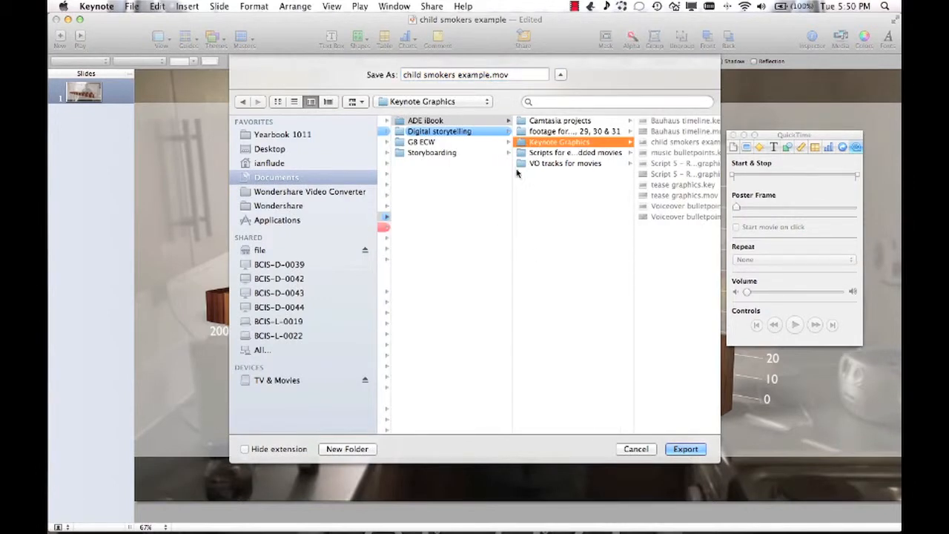
pyautogui.click(683, 450)
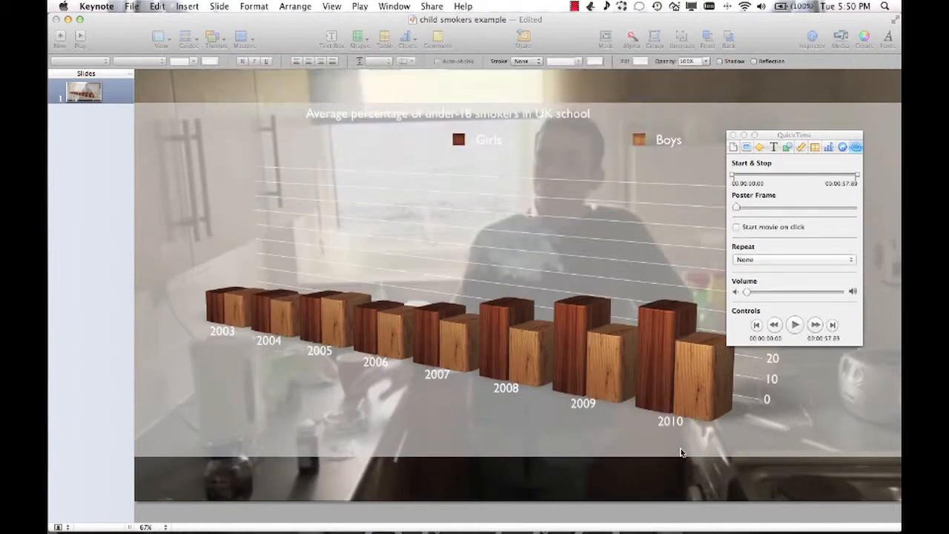